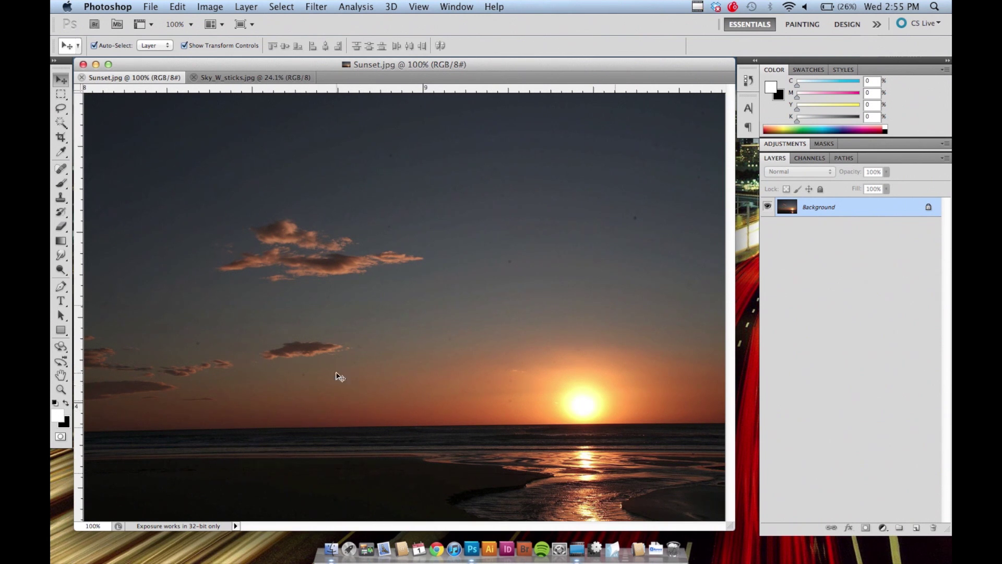
Select the Zoom tool on the Sunset.jpg beach photo
key(z)
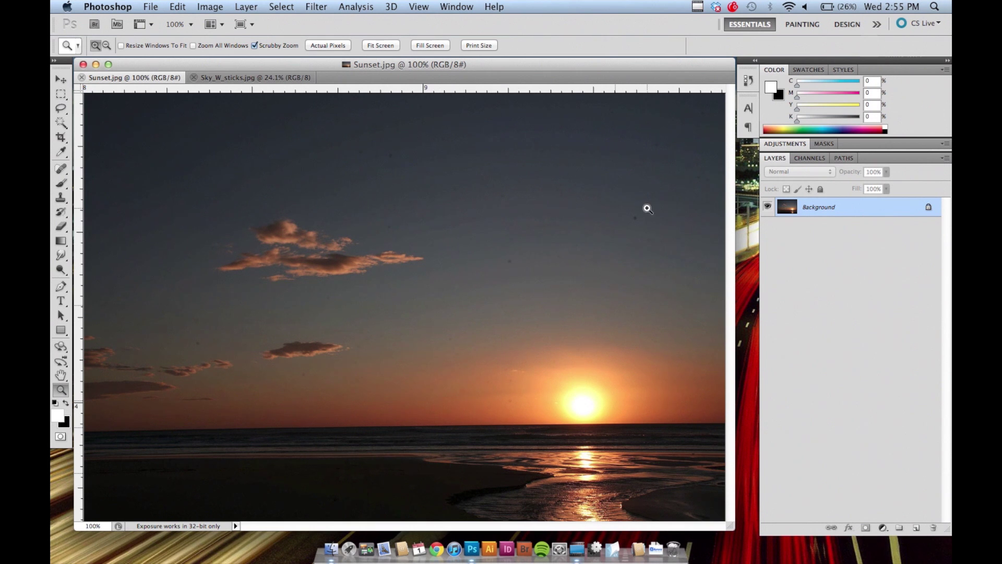
click(512, 256)
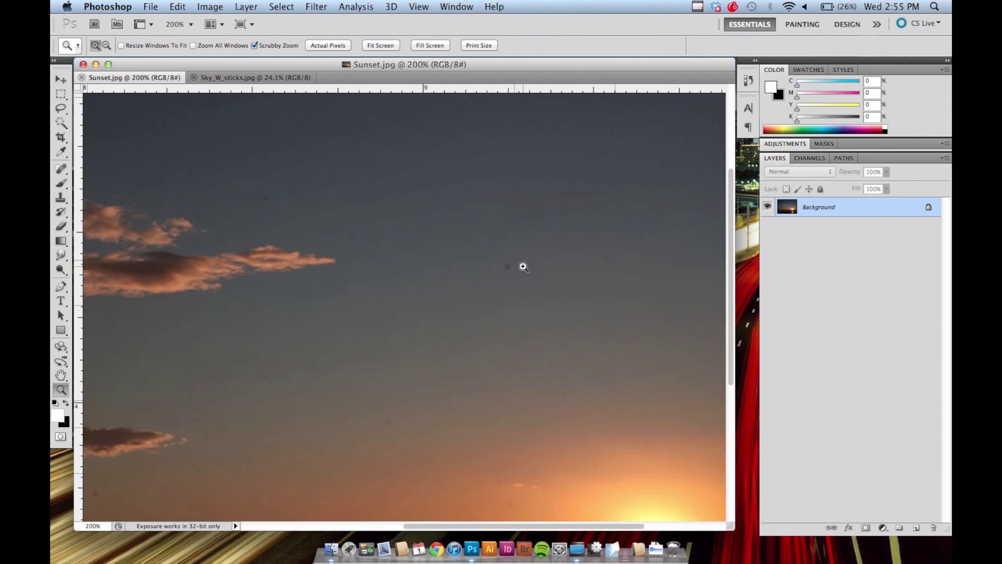
click(522, 266)
scroll(392, 196, up, 10)
scroll(392, 196, left, 10)
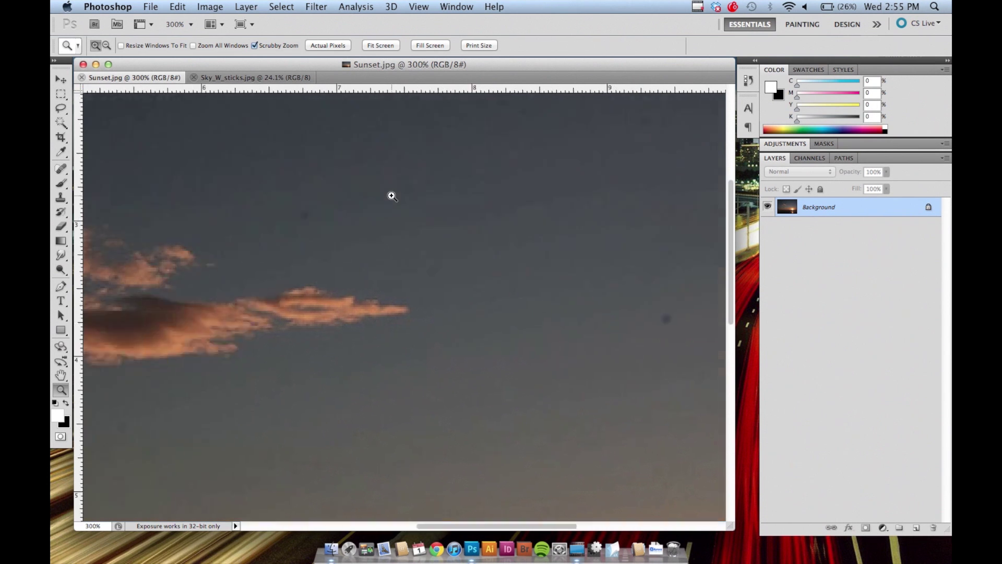
scroll(392, 196, down, 3)
scroll(392, 196, right, 10)
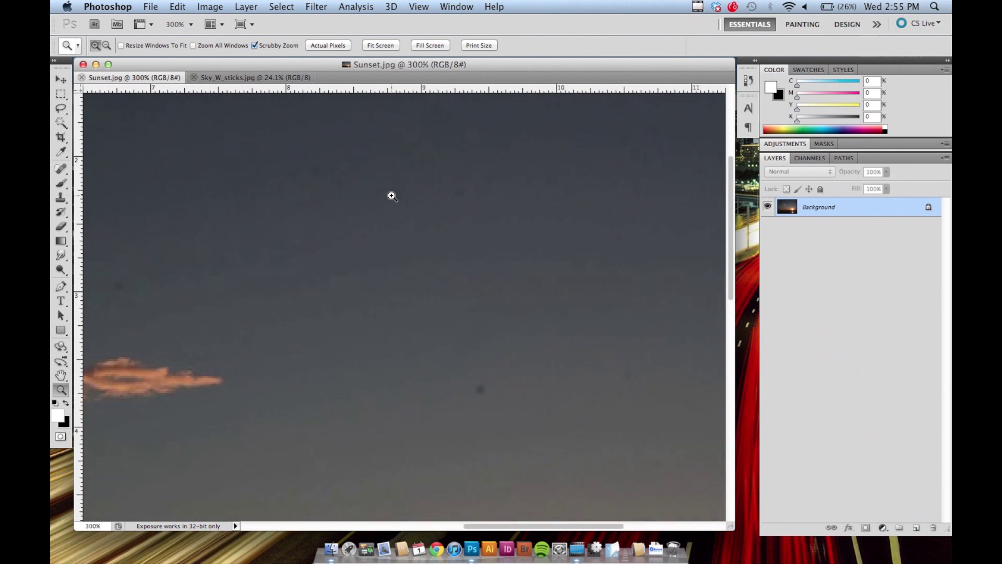
key(super+minus)
key(super+minus)
key(super+minus)
key(super+minus)
key(super+minus)
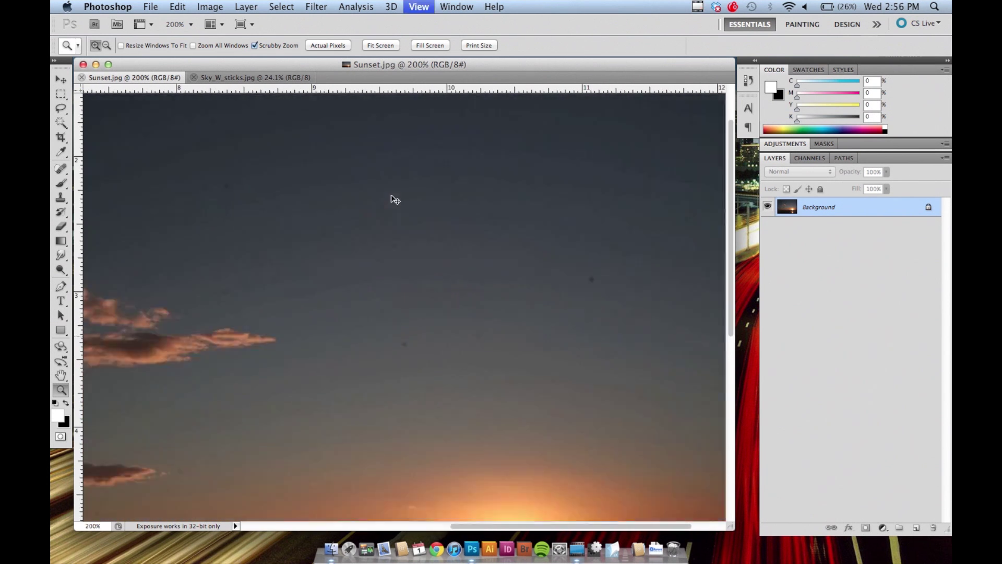
key(super+equal)
key(super+equal)
key(super+equal)
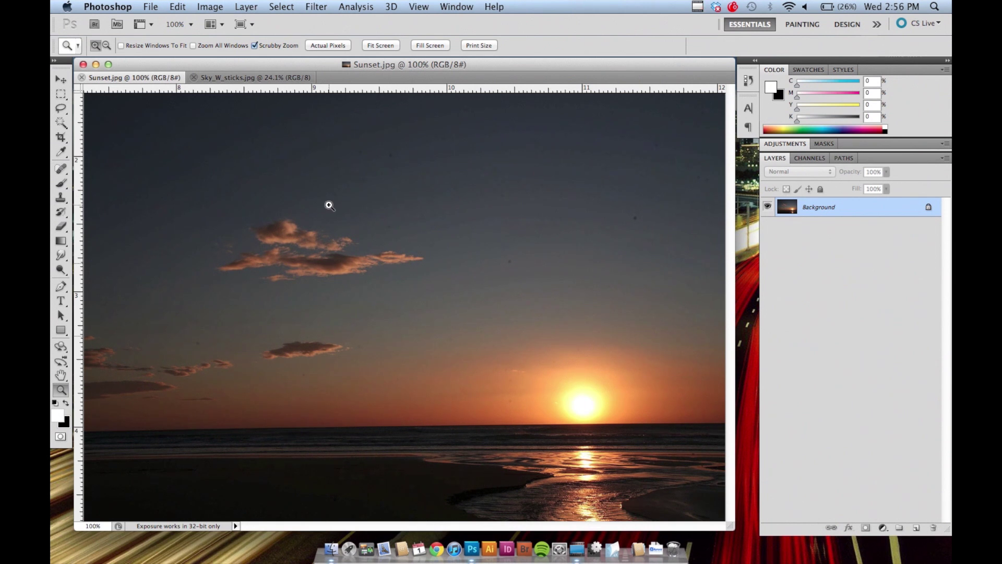
click(63, 168)
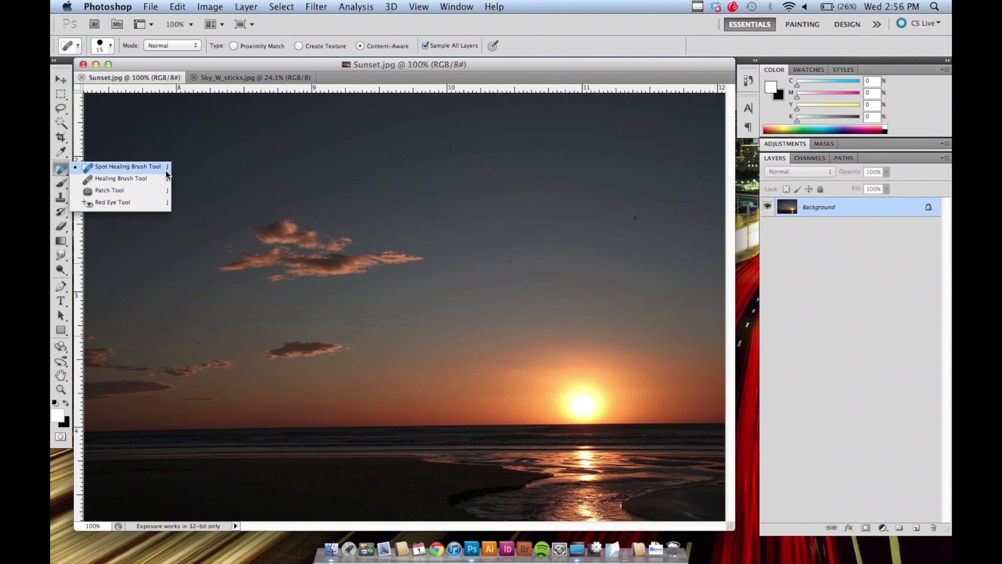
Choose the Spot Healing Brush and add an empty Layer 1 above Background in Sunset.jpg
click(97, 167)
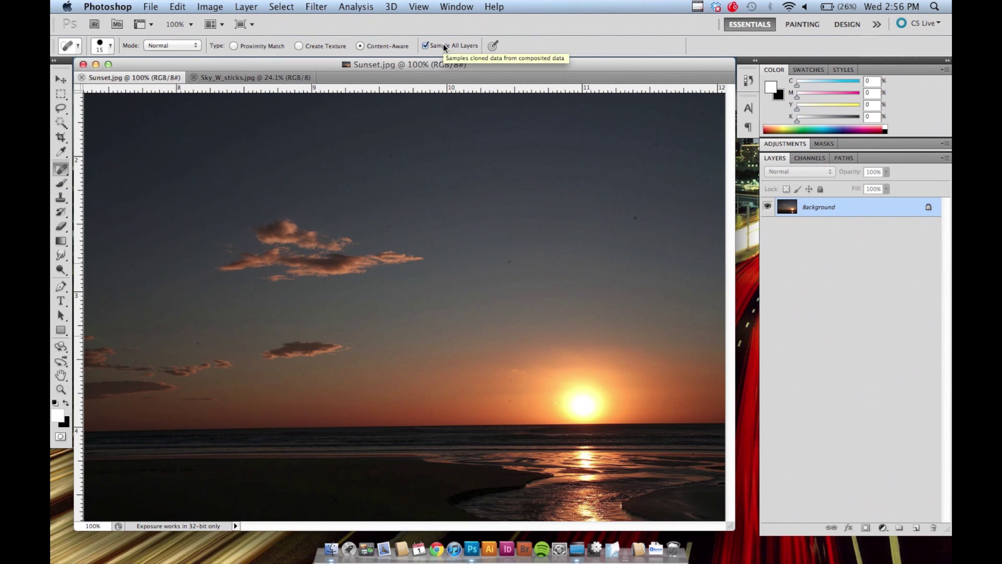
click(917, 528)
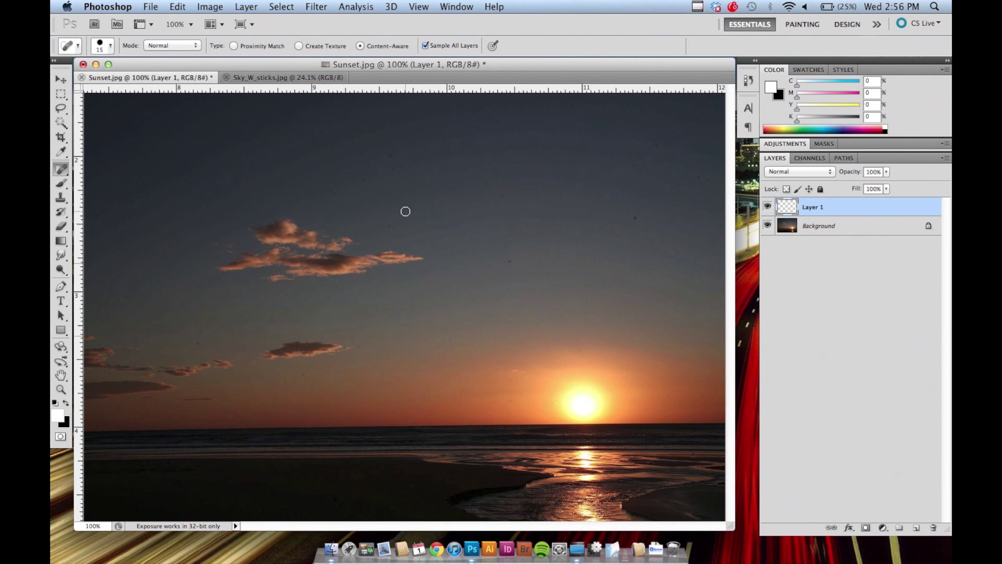
Zoom the sky to 300% and cut the healing brush size from 15 to 10
key(super+equal)
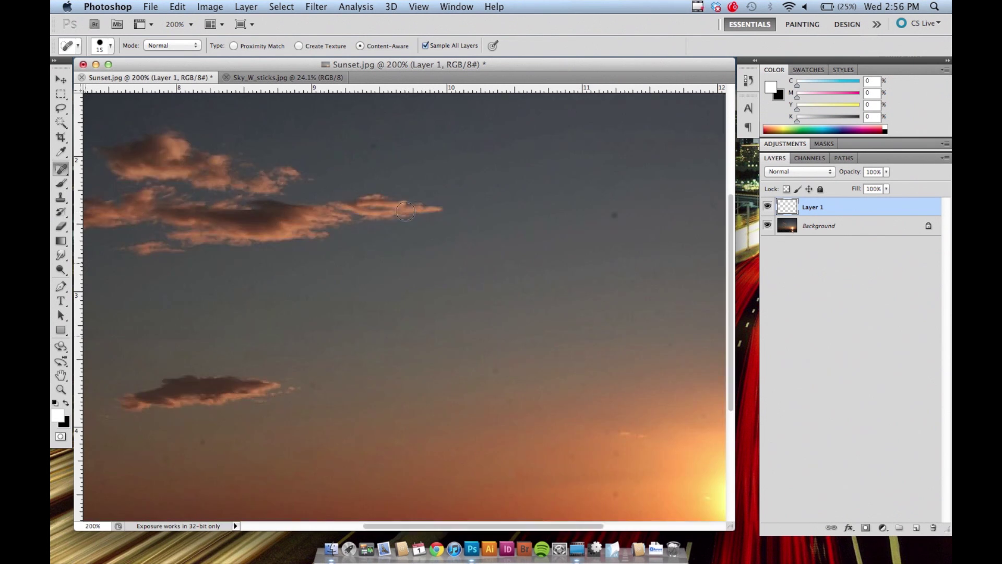
key(super+equal)
scroll(406, 211, up, 3)
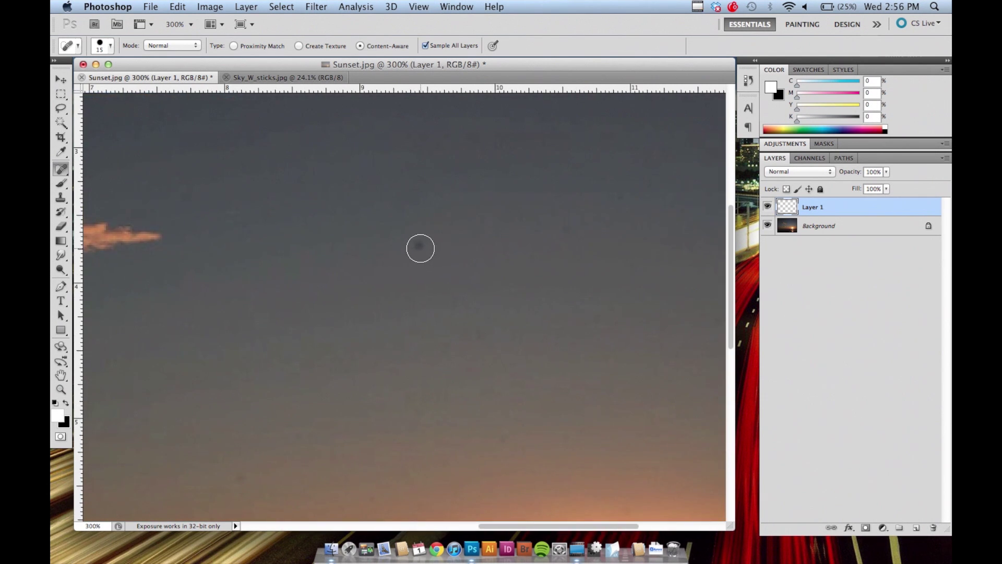
click(109, 46)
click(109, 46)
key(bracketleft)
Heal three dark dust spots across the sky, including one in the upper right
click(419, 246)
scroll(525, 247, right, 3)
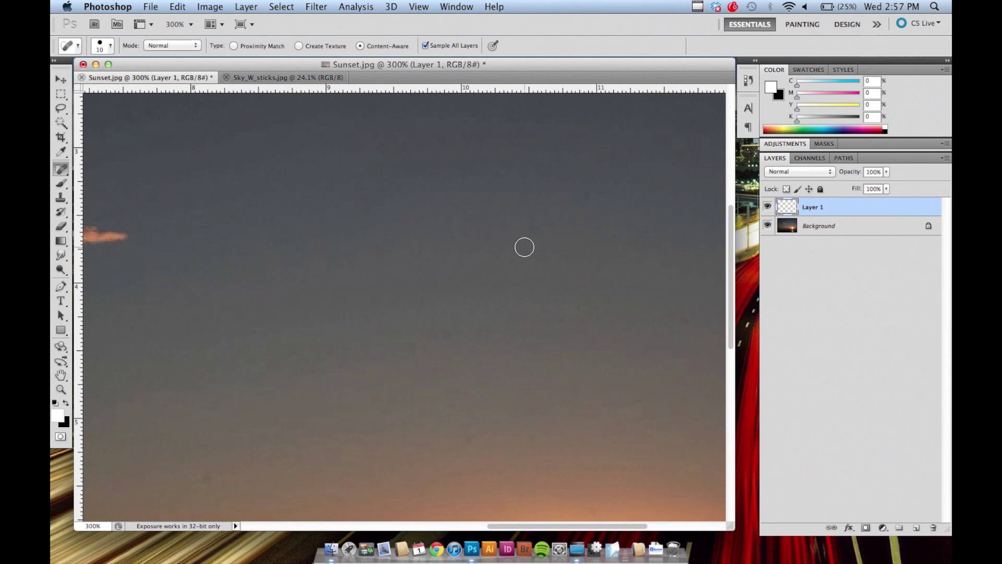
scroll(525, 246, right, 4)
click(487, 230)
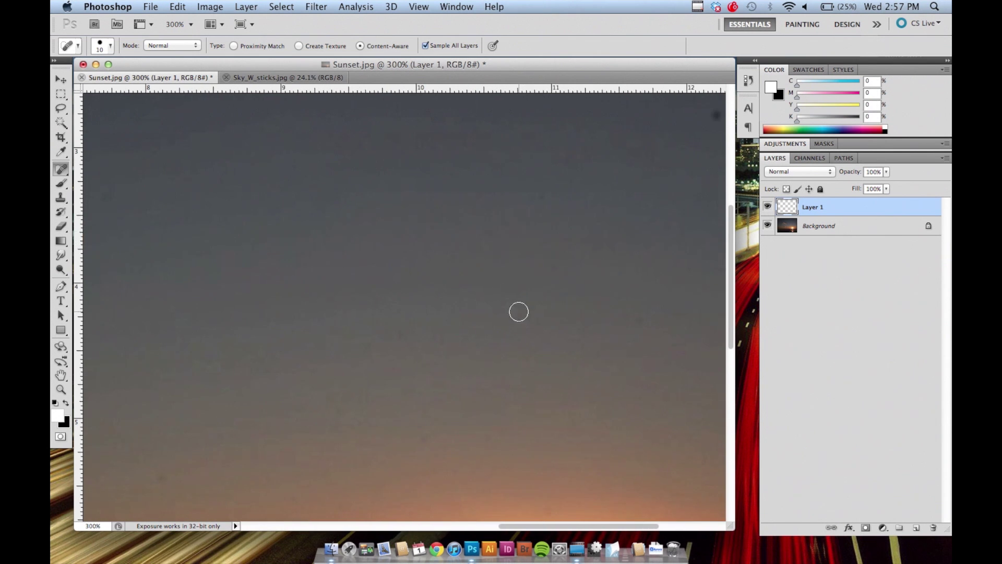
scroll(629, 296, up, 10)
scroll(629, 296, right, 5)
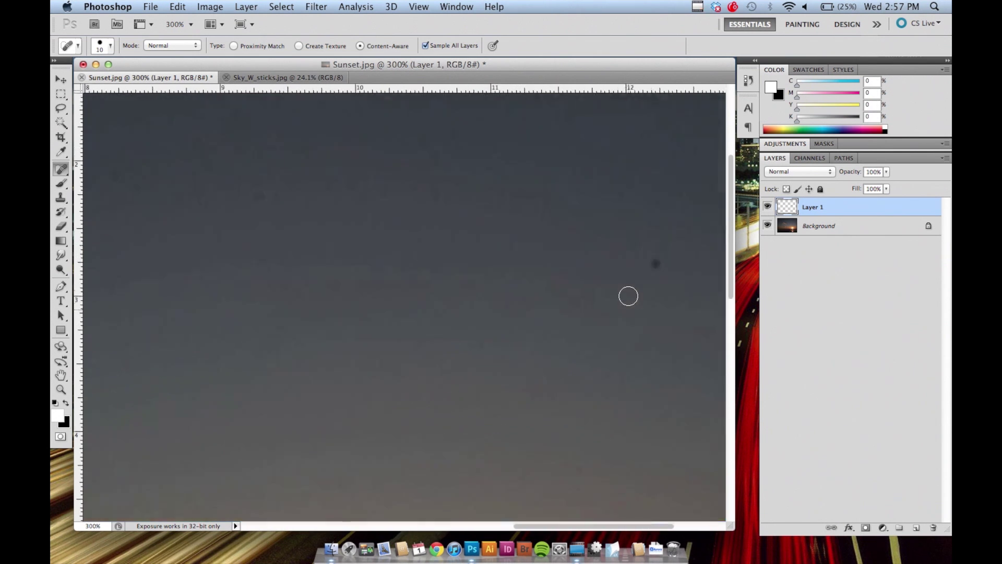
scroll(629, 296, right, 6)
click(585, 264)
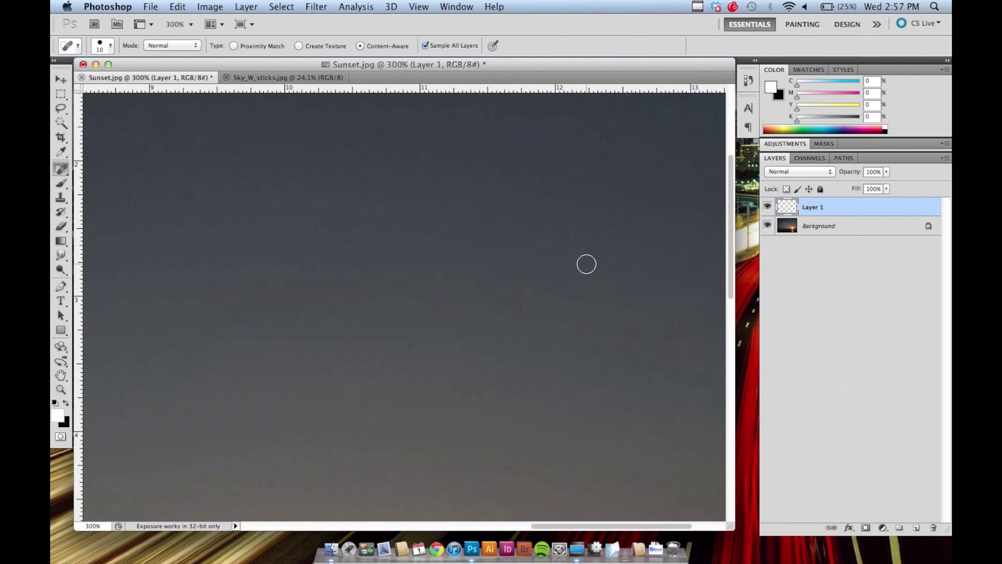
scroll(580, 265, left, 9)
drag(575, 265, 578, 269)
key(super+equal)
Heal four dust spots in the open sky, from upper-left to lower-right
scroll(572, 264, up, 10)
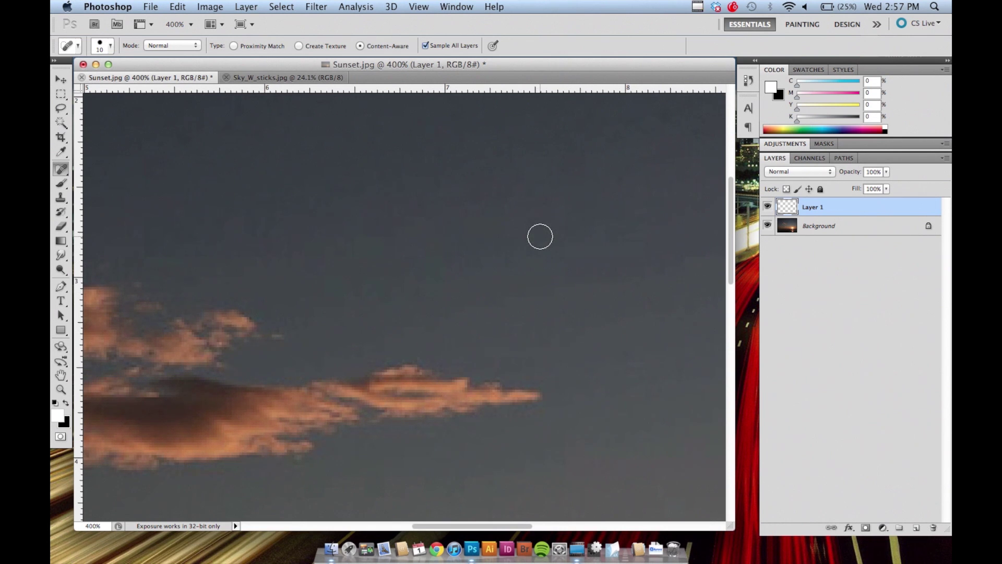
scroll(539, 235, right, 4)
scroll(539, 235, up, 5)
scroll(540, 235, right, 3)
drag(522, 212, 532, 292)
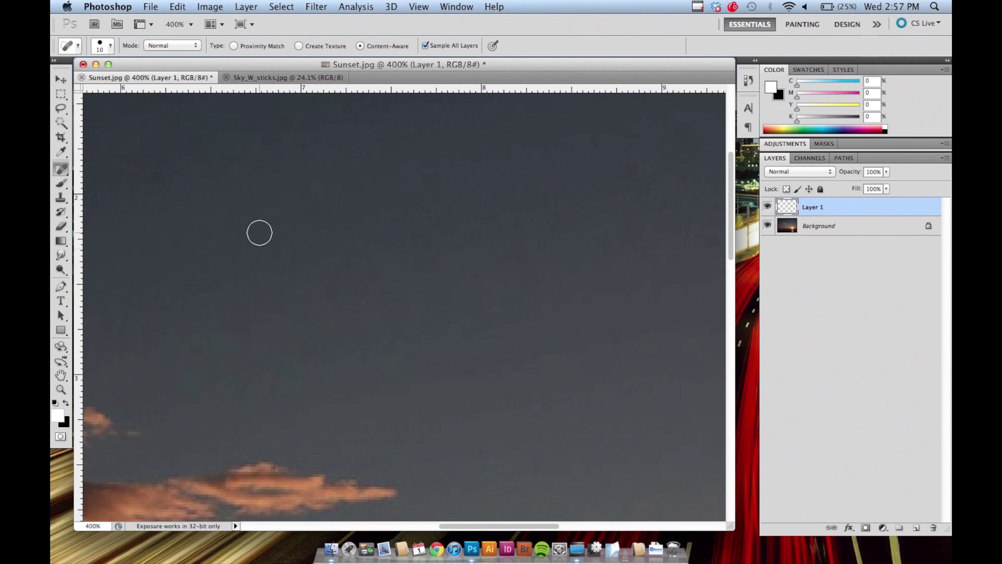
click(155, 179)
scroll(422, 211, right, 5)
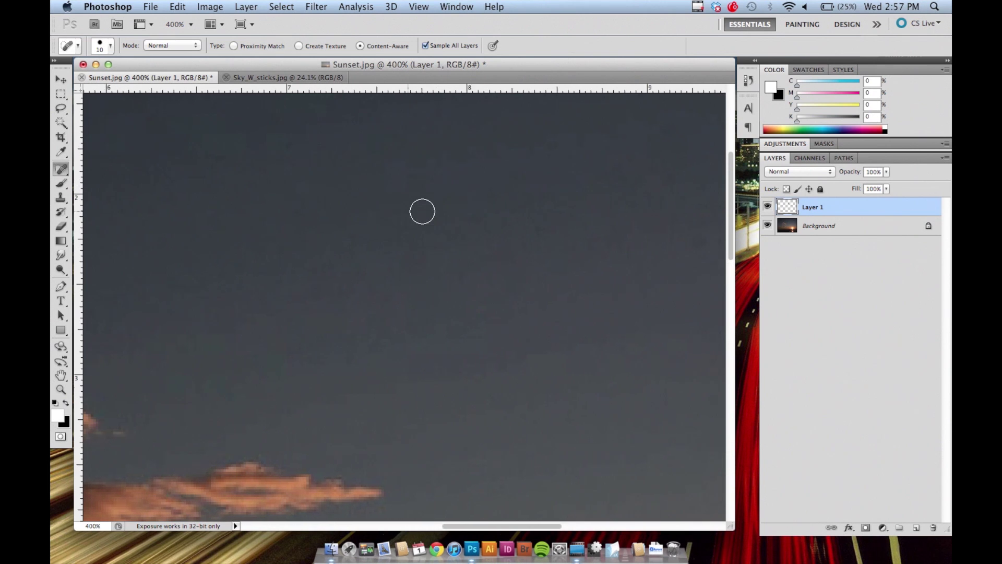
click(478, 255)
scroll(477, 256, up, 3)
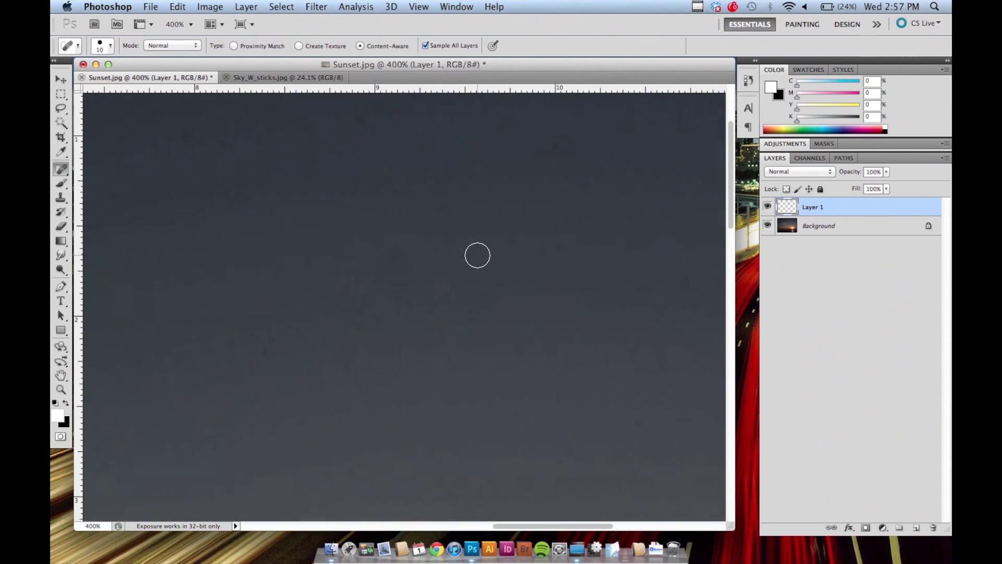
scroll(477, 255, right, 2)
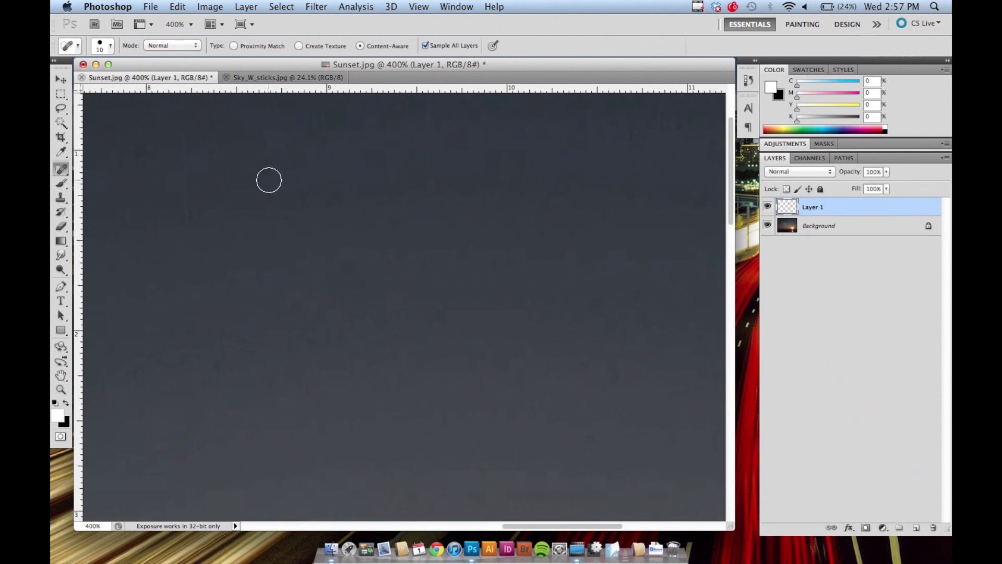
click(635, 297)
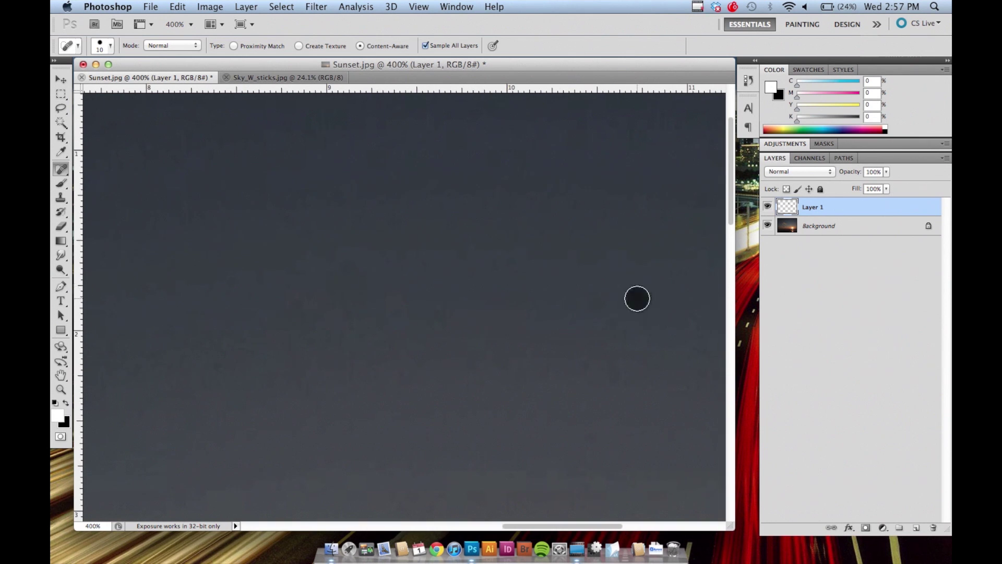
click(598, 434)
Return to 300% on the clouds and heal three specks around and above them
key(super+minus)
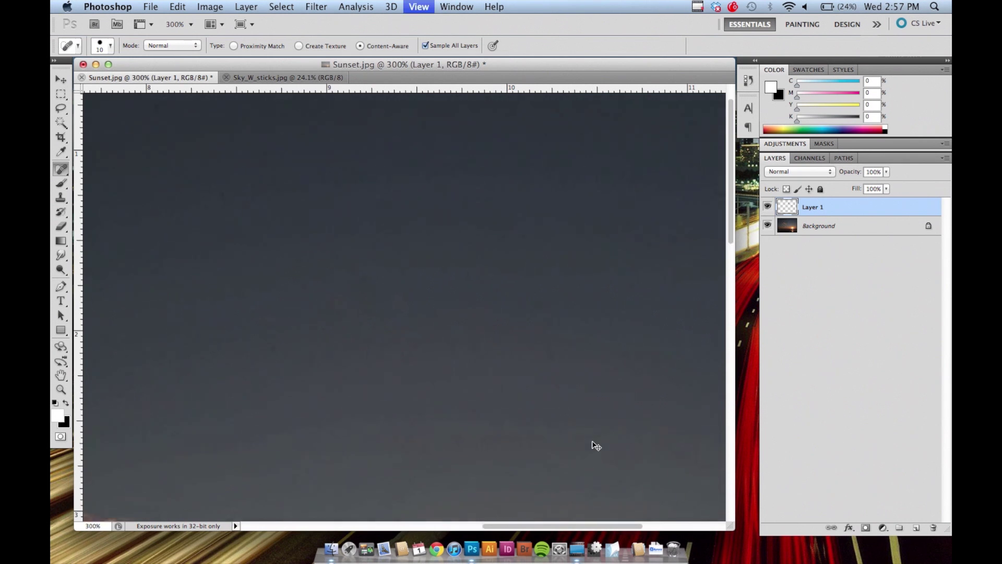
key(super+minus)
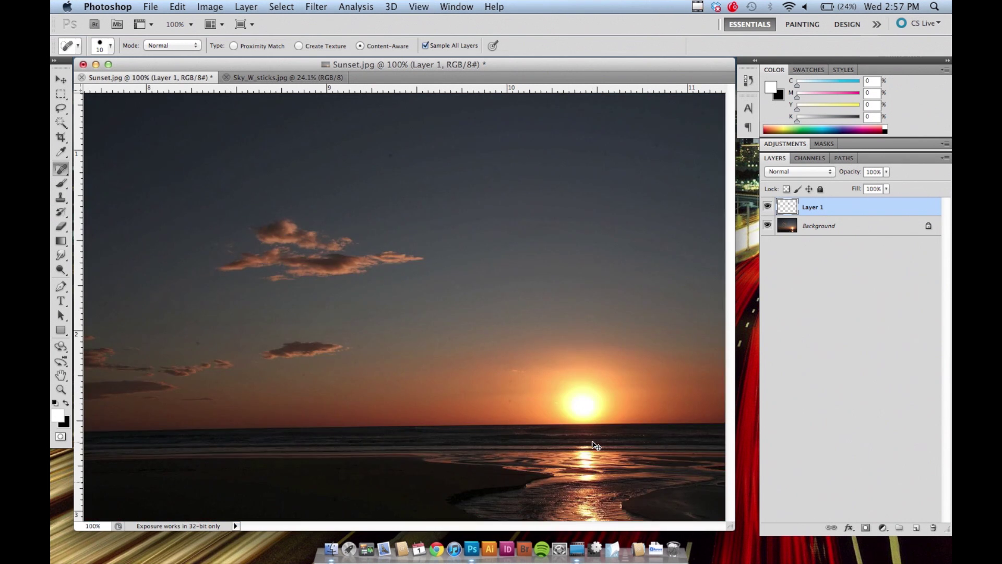
key(super+plus)
key(super+plus)
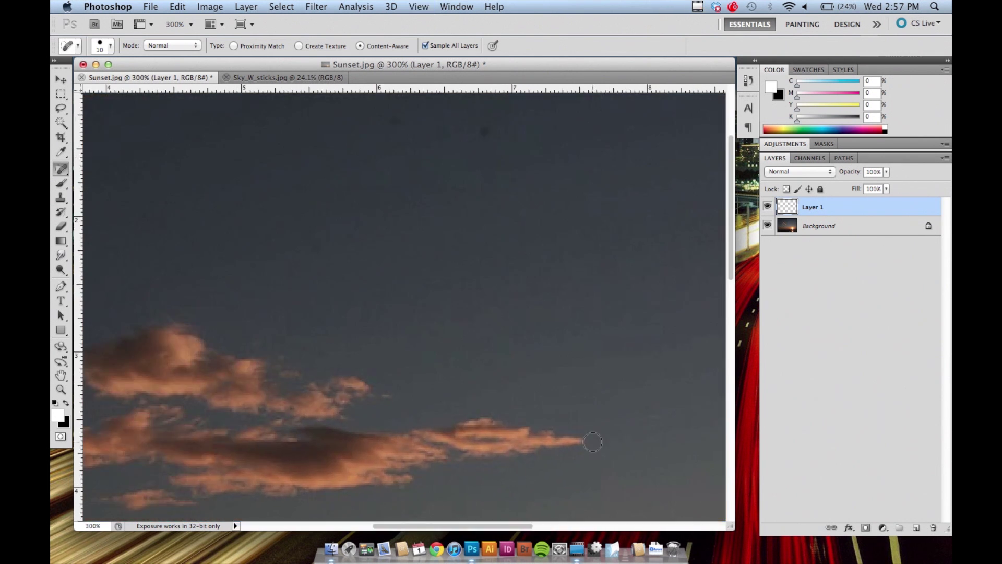
click(484, 131)
click(395, 119)
scroll(479, 308, down, 5)
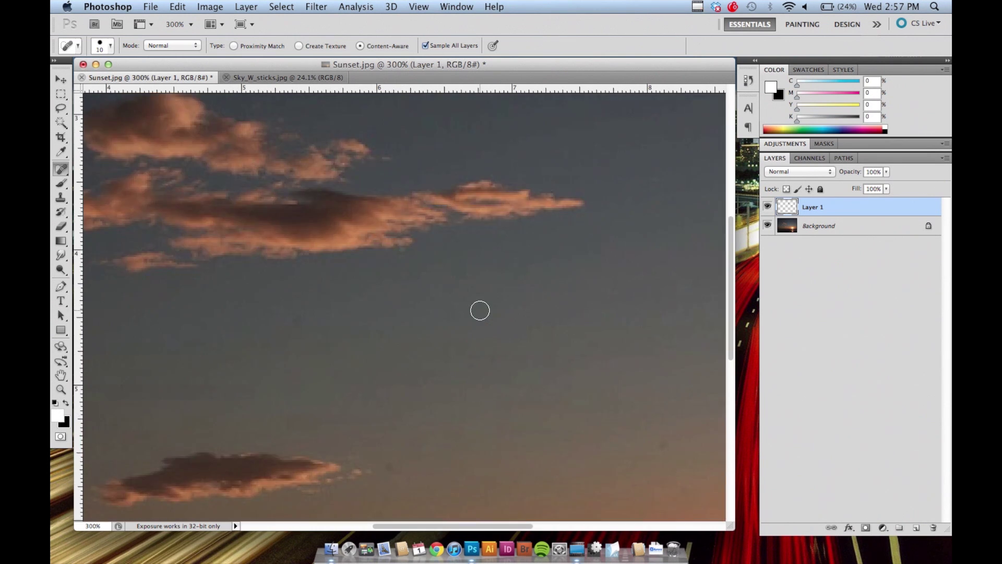
click(297, 318)
scroll(664, 445, right, 10)
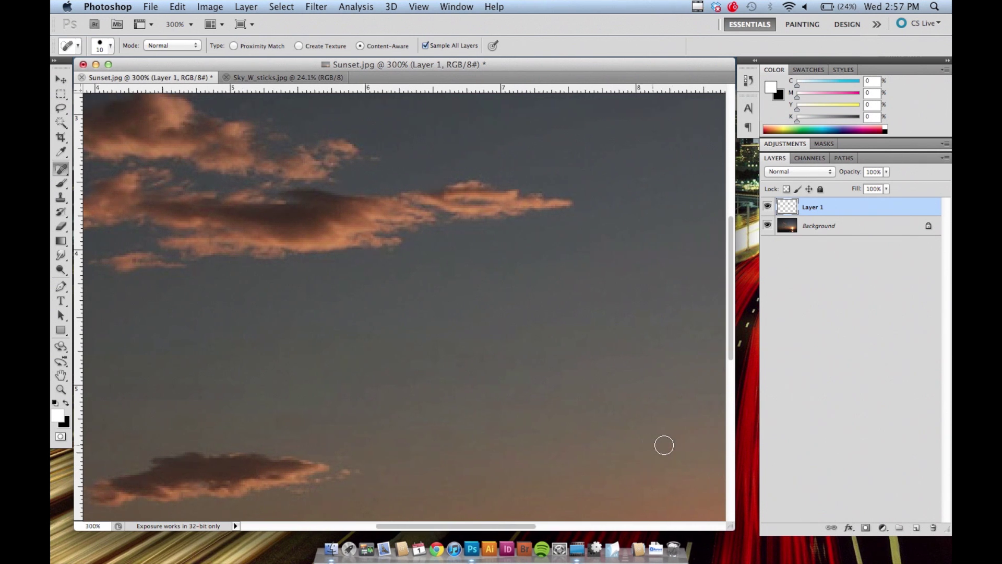
scroll(664, 445, right, 5)
scroll(664, 444, up, 2)
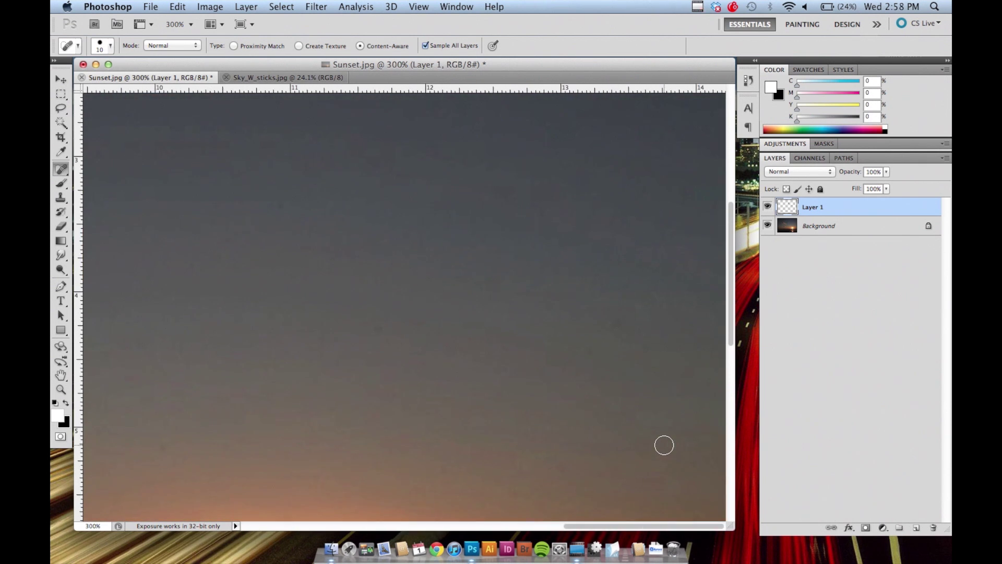
Set the Clone Stamp to sample Current & Below and clone clean sky over a dust spot
click(61, 198)
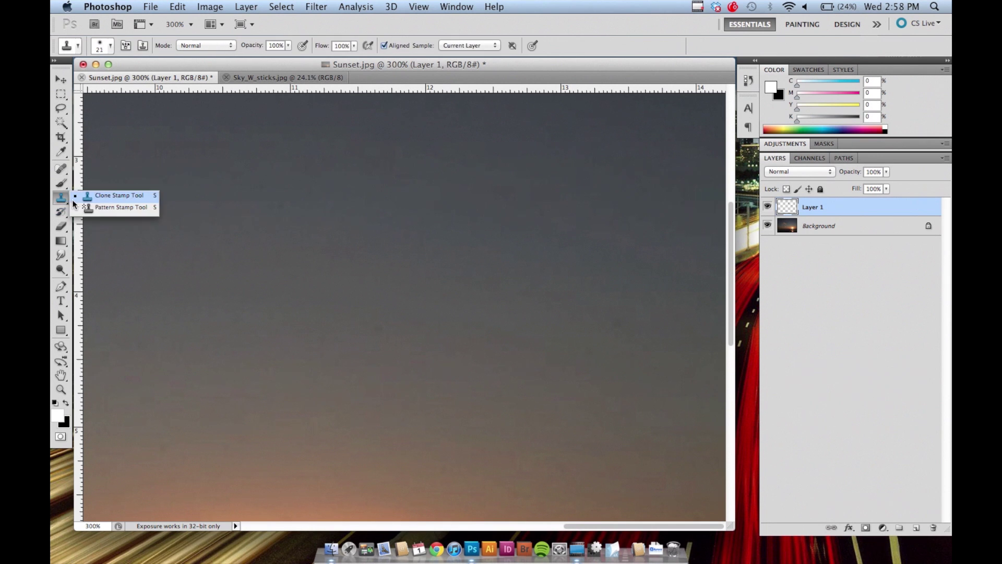
click(76, 200)
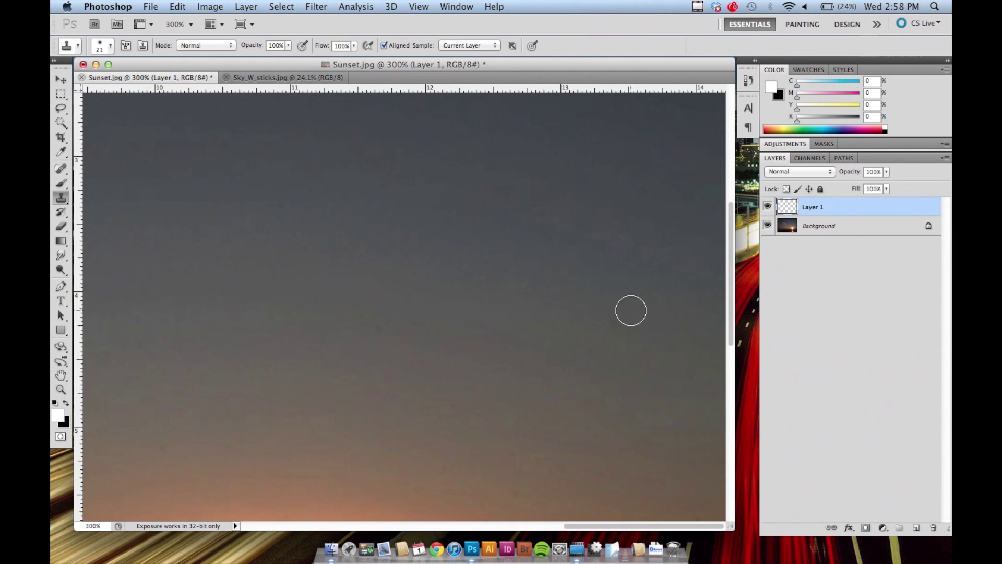
click(469, 48)
click(468, 48)
click(484, 45)
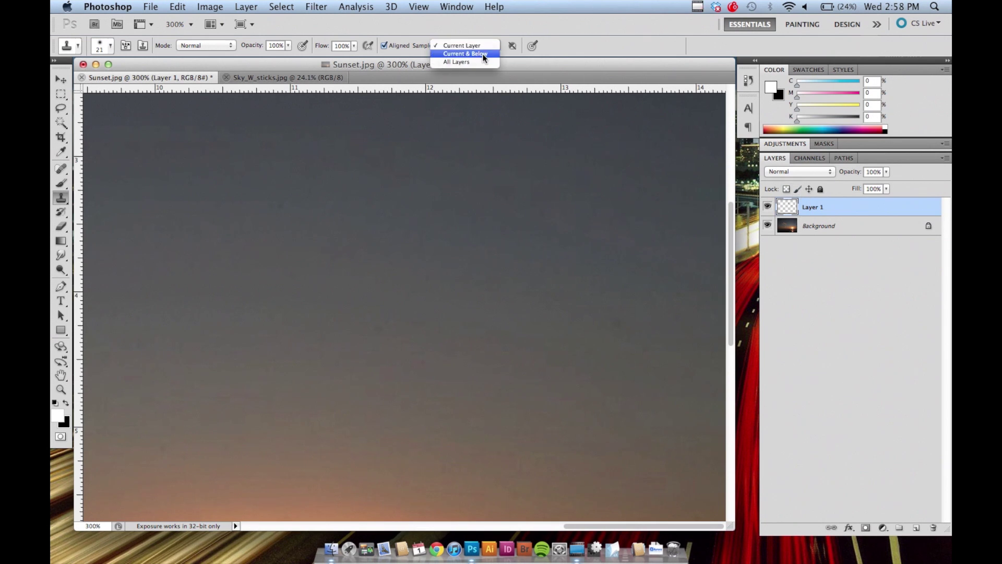
click(482, 54)
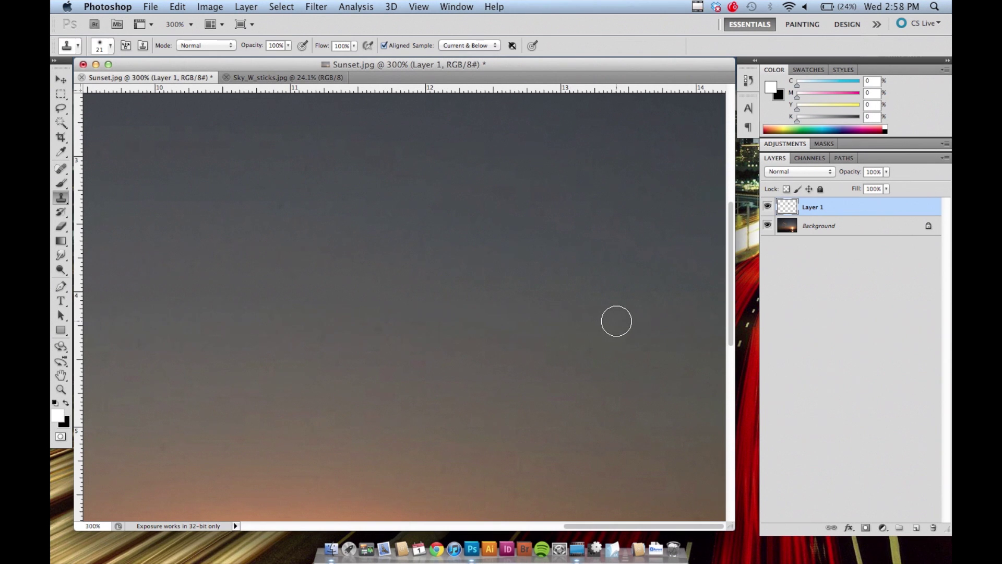
drag(600, 335, 591, 353)
click(61, 168)
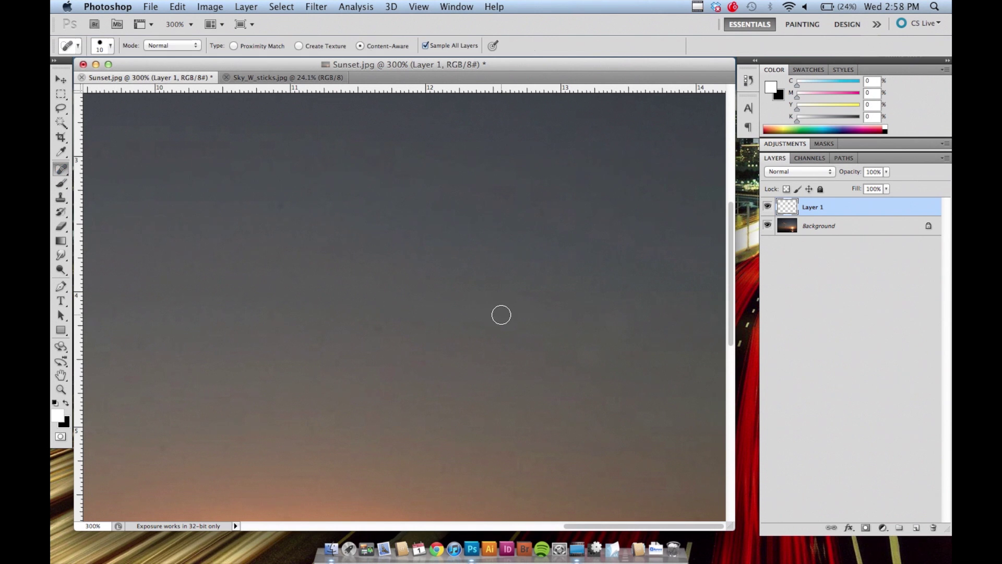
Heal two more dust specks in the Sunset sky
scroll(501, 315, up, 5)
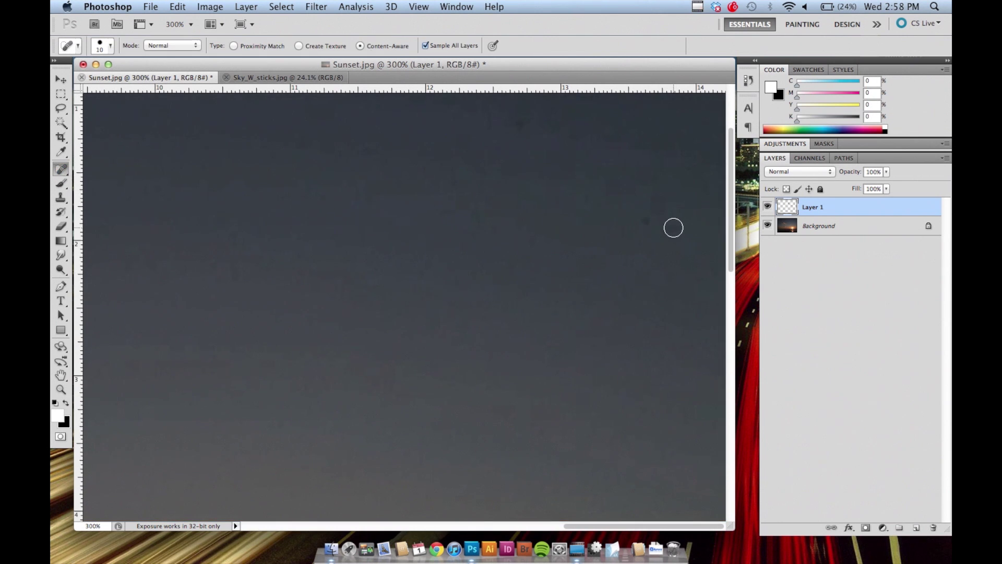
click(645, 220)
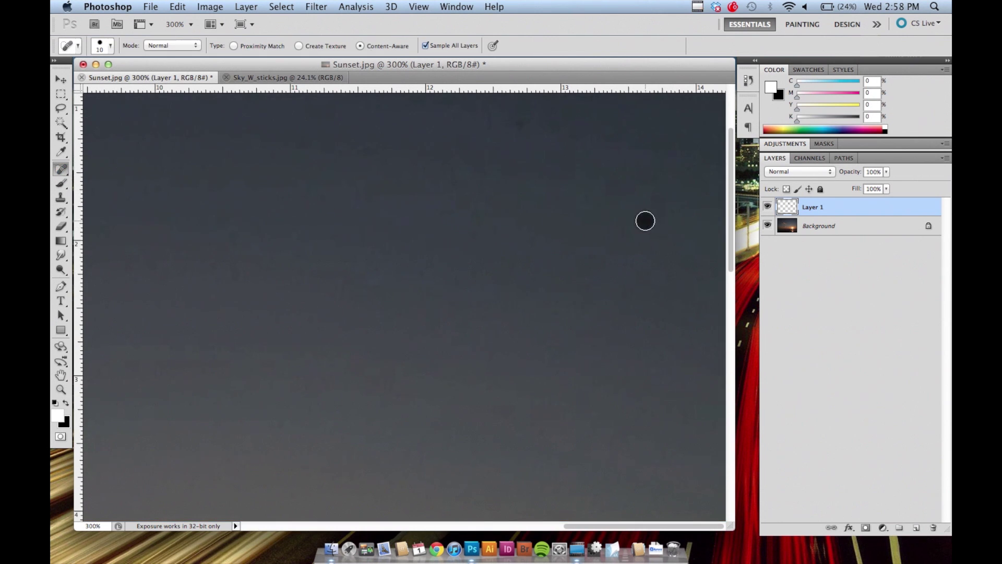
click(521, 121)
At 100% view, heal the spot above-left of the sun with a 20-pixel brush, then show Sky_W_sticks.jpg
key(super+0)
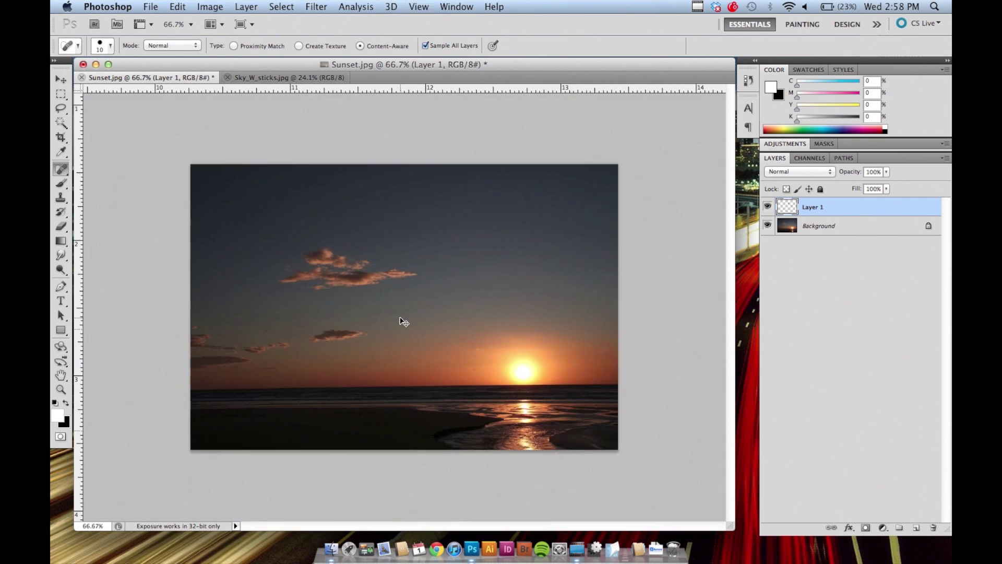
key(super+1)
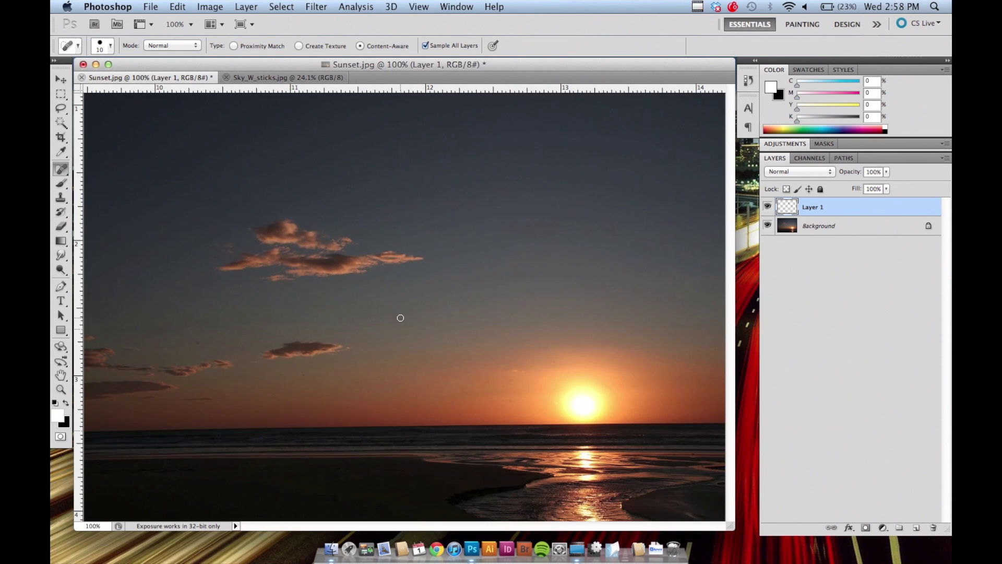
key(bracketright)
key(bracketright)
key(bracketright)
key(bracketleft)
drag(513, 377, 506, 372)
click(306, 78)
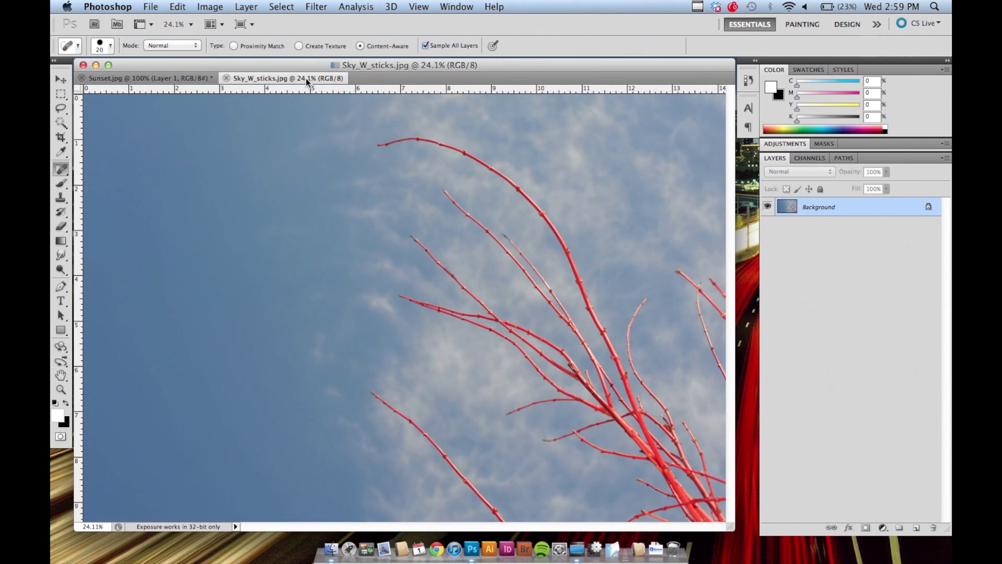
At 100% zoom, heal a dust spot in the plain sky with a 35-pixel brush
key(super+minus)
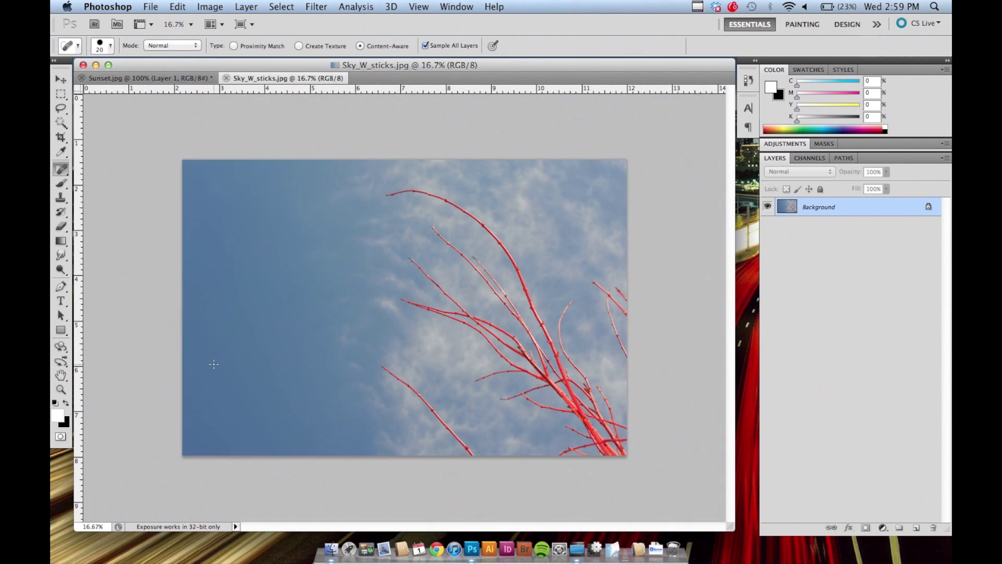
key(super+plus)
key(super+plus)
key(super+plus)
key(super+plus)
key(super+plus)
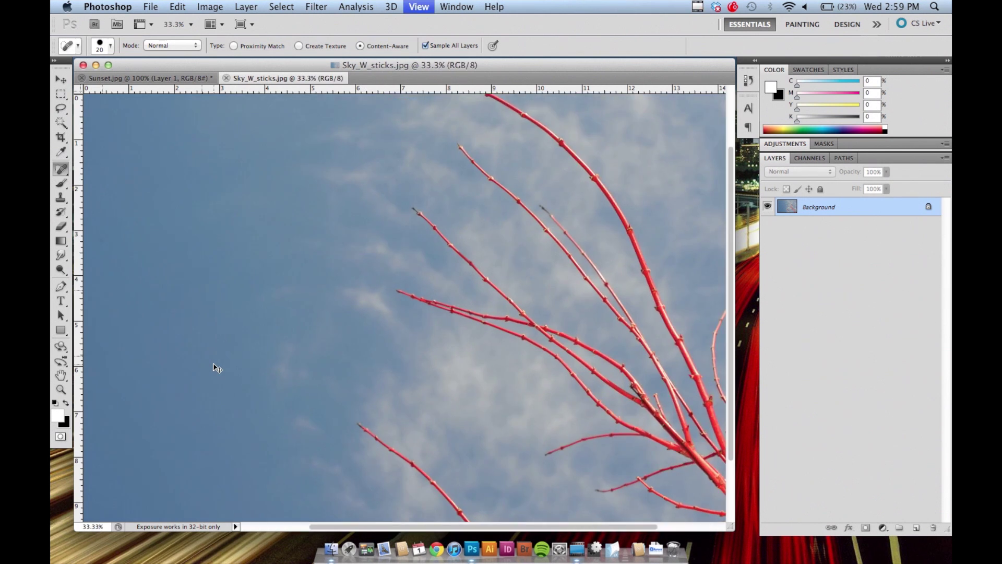
scroll(214, 364, left, 15)
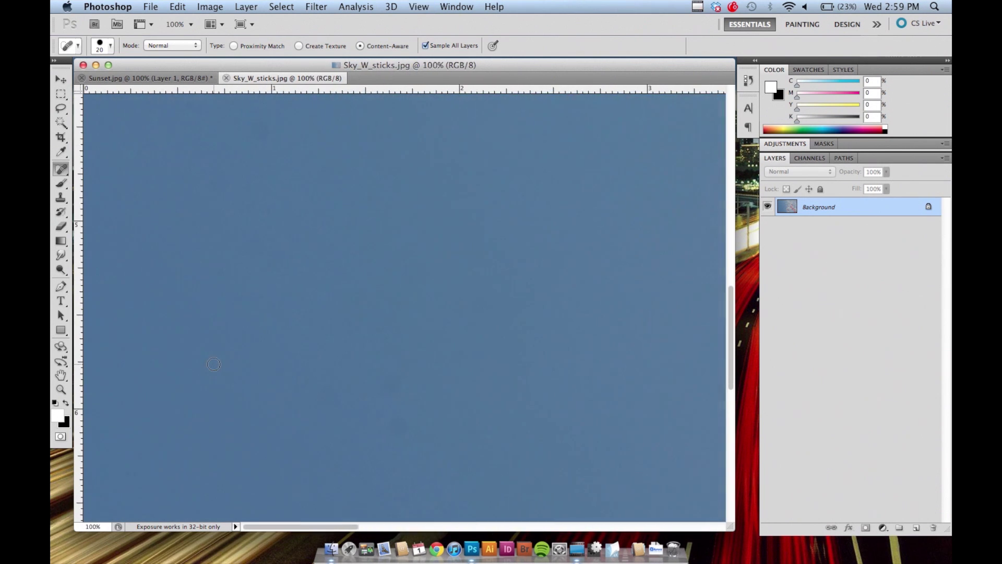
scroll(213, 360, down, 5)
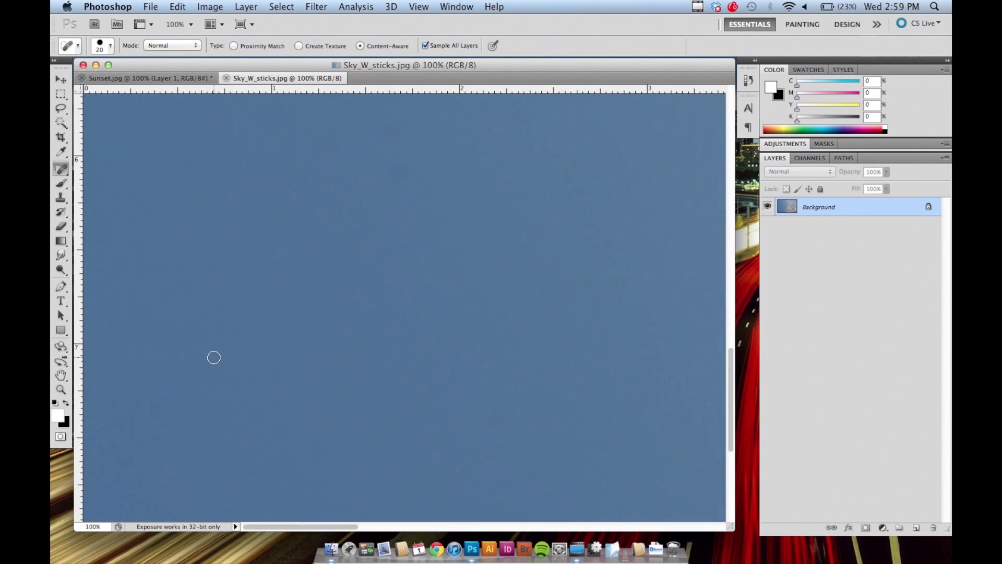
scroll(397, 211, up, 5)
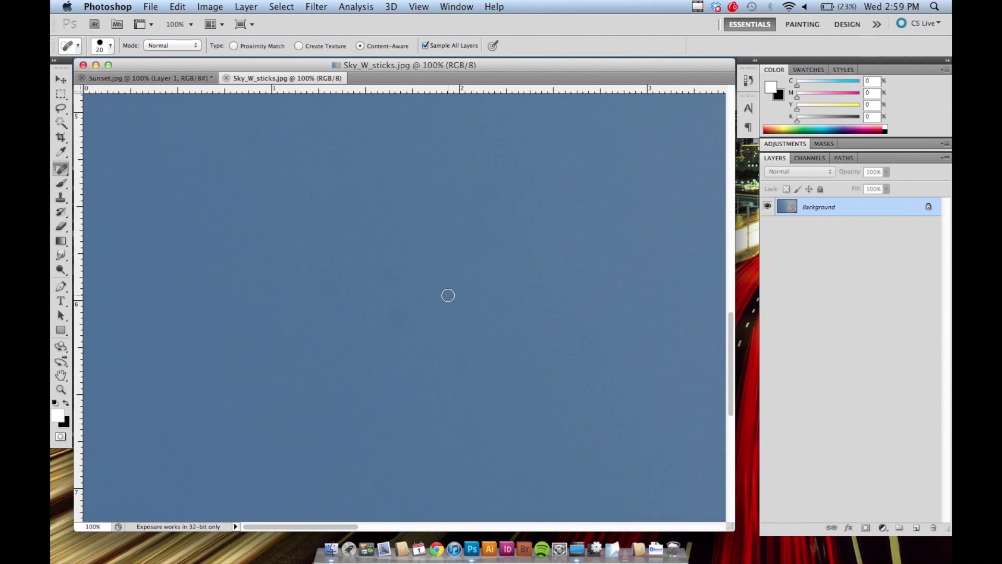
key(bracketright)
key(bracketright)
key(bracketright)
key(bracketright)
key(bracketright)
click(394, 324)
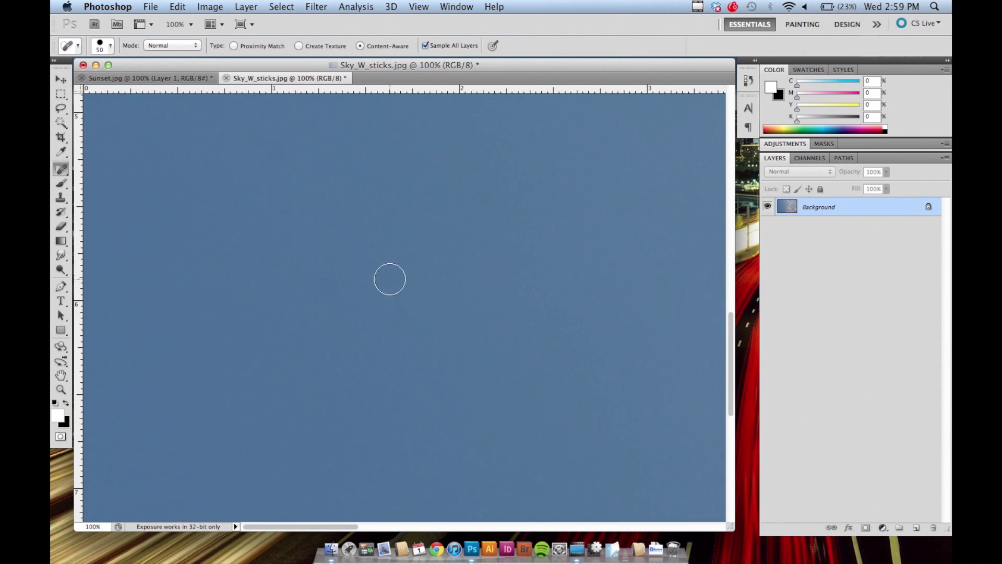
Heal two more sky spots with a 70-pixel brush and fit the photo on screen
scroll(432, 364, down, 10)
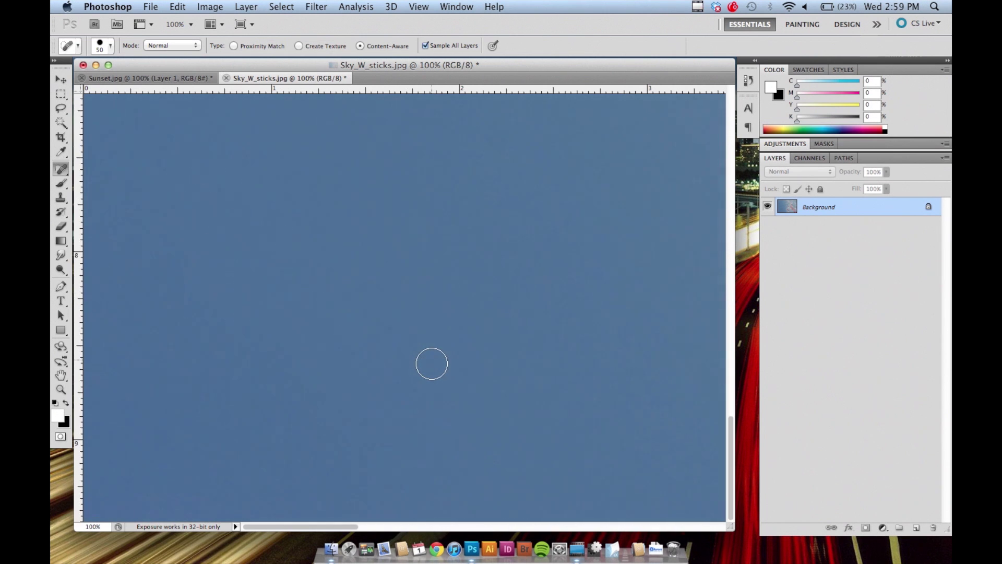
scroll(431, 363, up, 13)
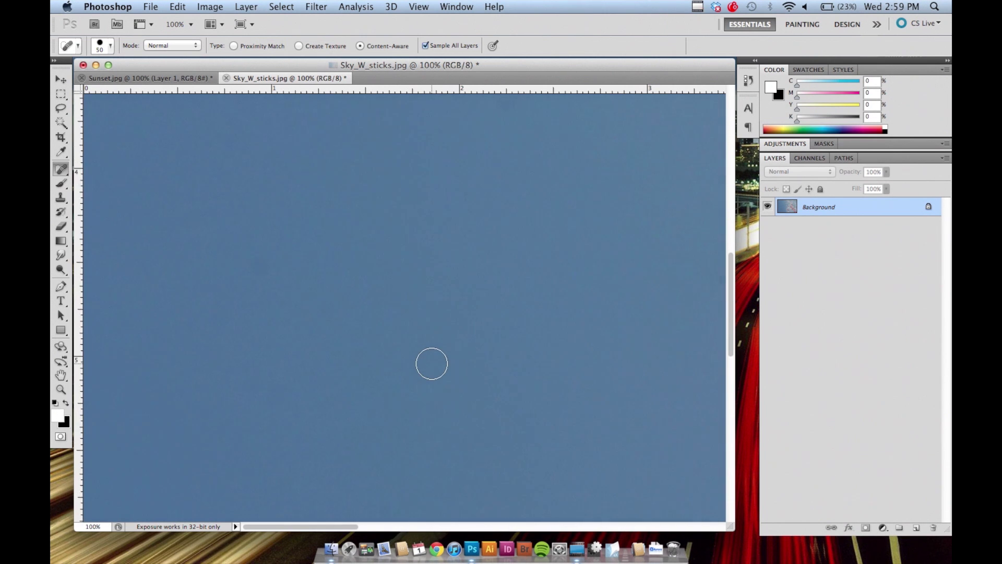
scroll(336, 342, down, 2)
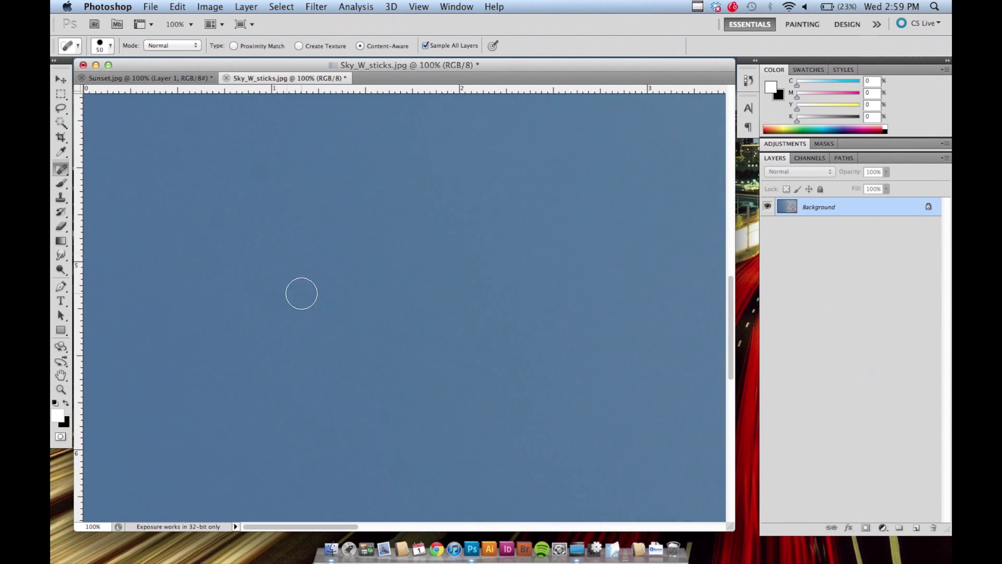
key(bracketright)
key(bracketright)
scroll(258, 175, up, 6)
scroll(258, 175, up, 5)
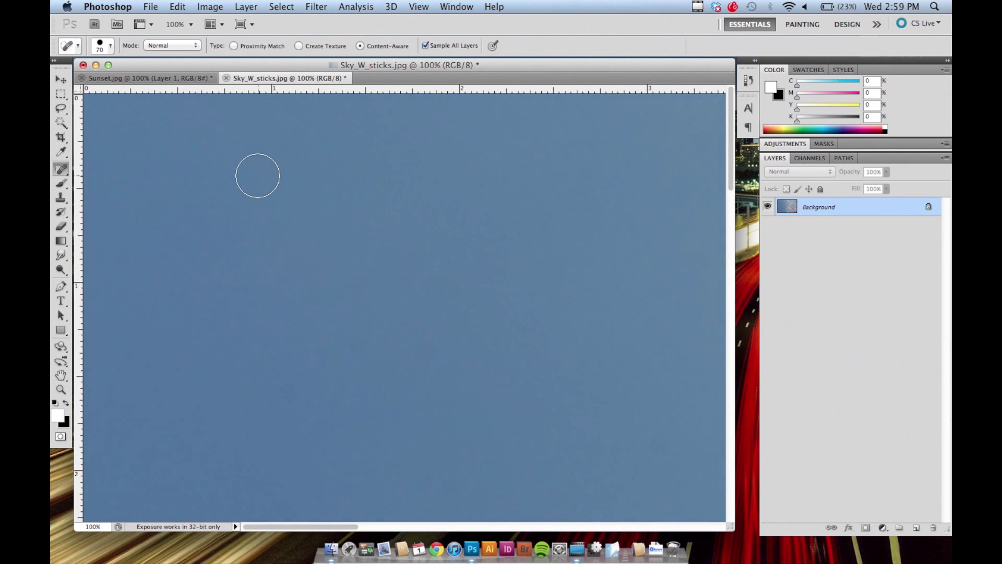
click(449, 368)
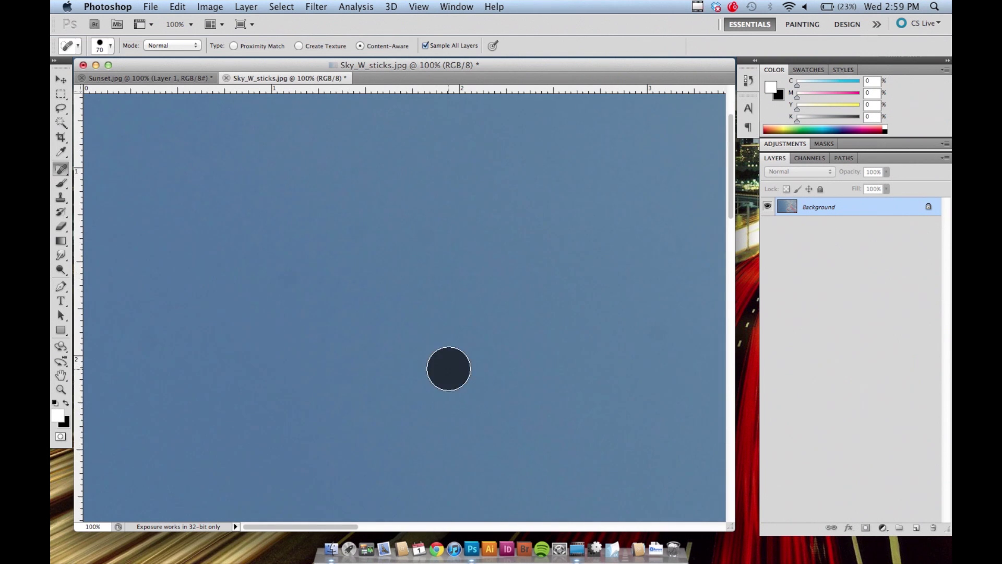
click(291, 275)
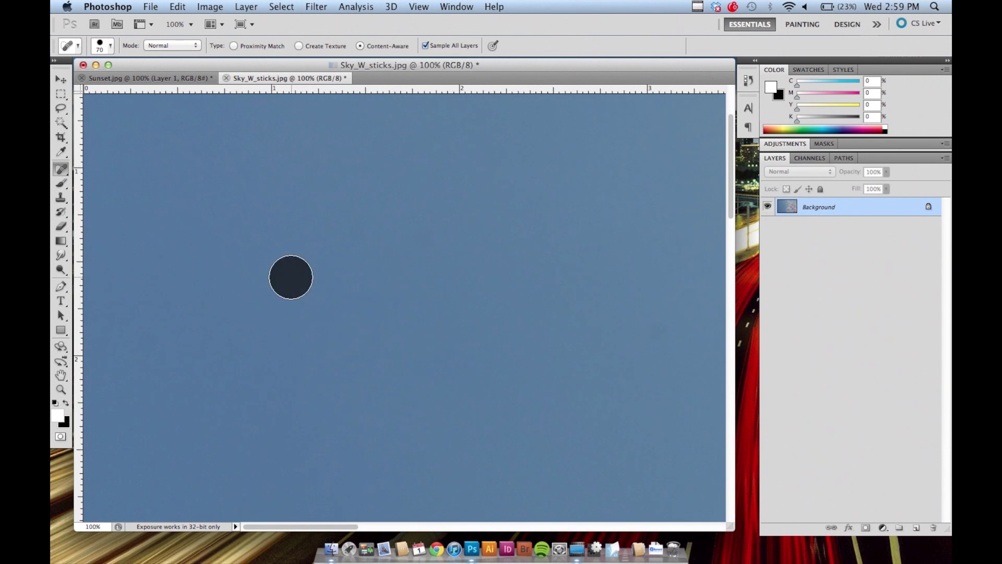
scroll(498, 285, right, 6)
scroll(498, 285, right, 2)
scroll(497, 284, down, 15)
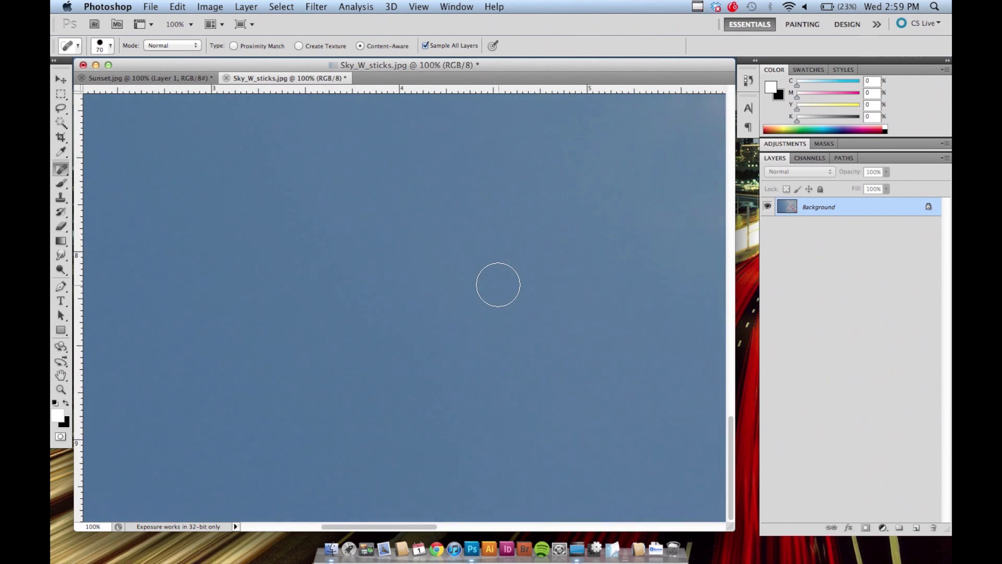
key(super+0)
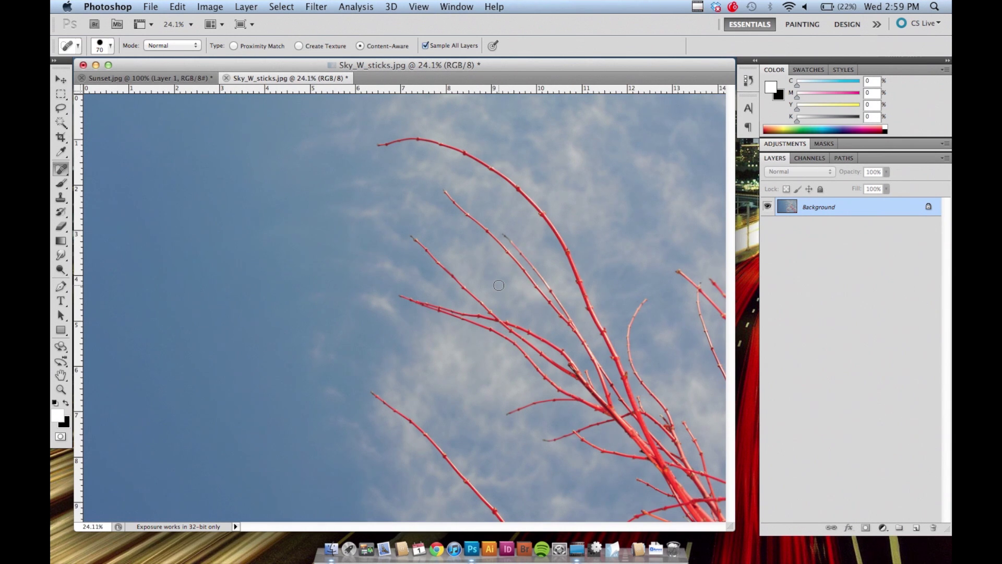
Return to the retouched Sunset.jpg photo with Layer 1 above Background
click(174, 83)
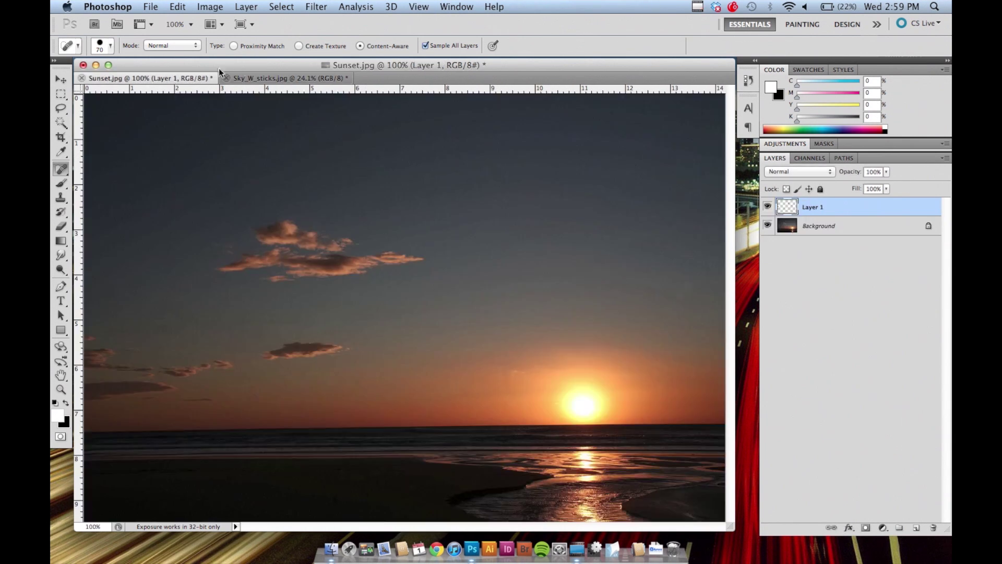